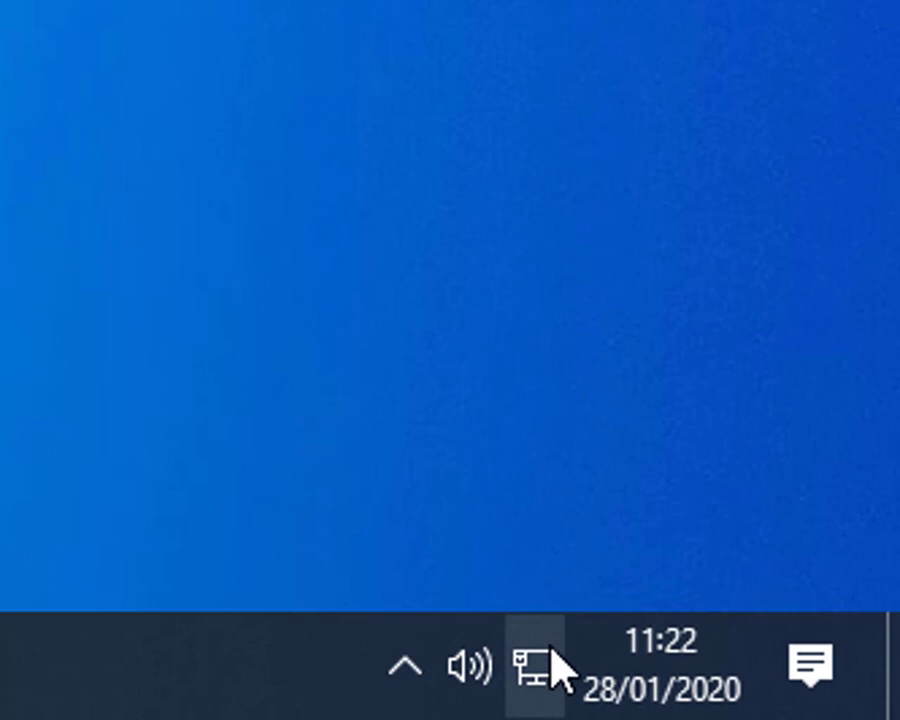
# Open the Windows network and Internet settings and place the window near the middle of the desktop.
pyautogui.moveTo(554, 670)
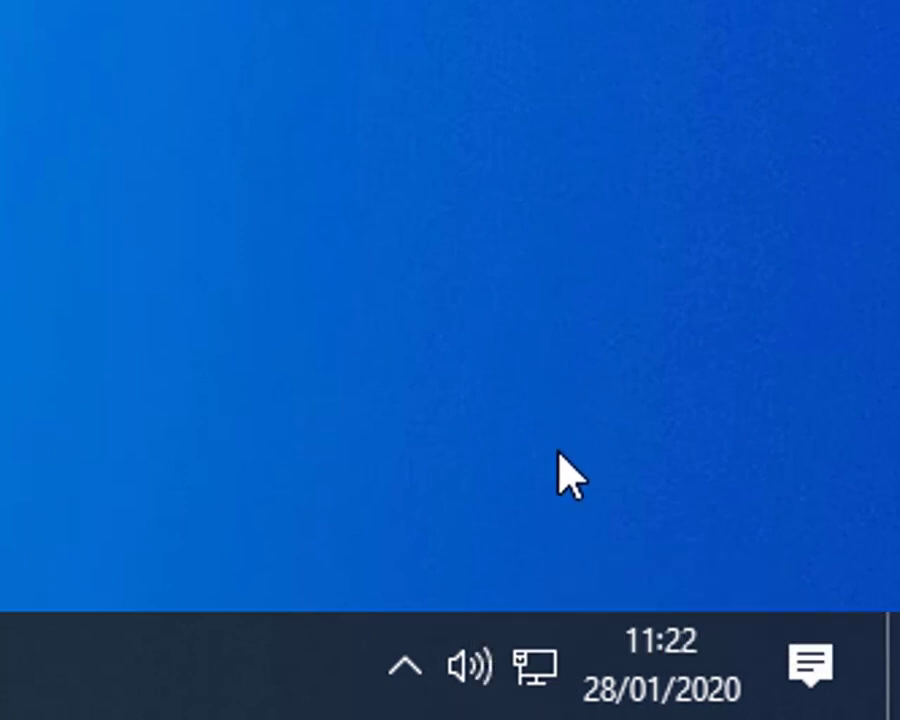
pyautogui.rightClick(544, 668)
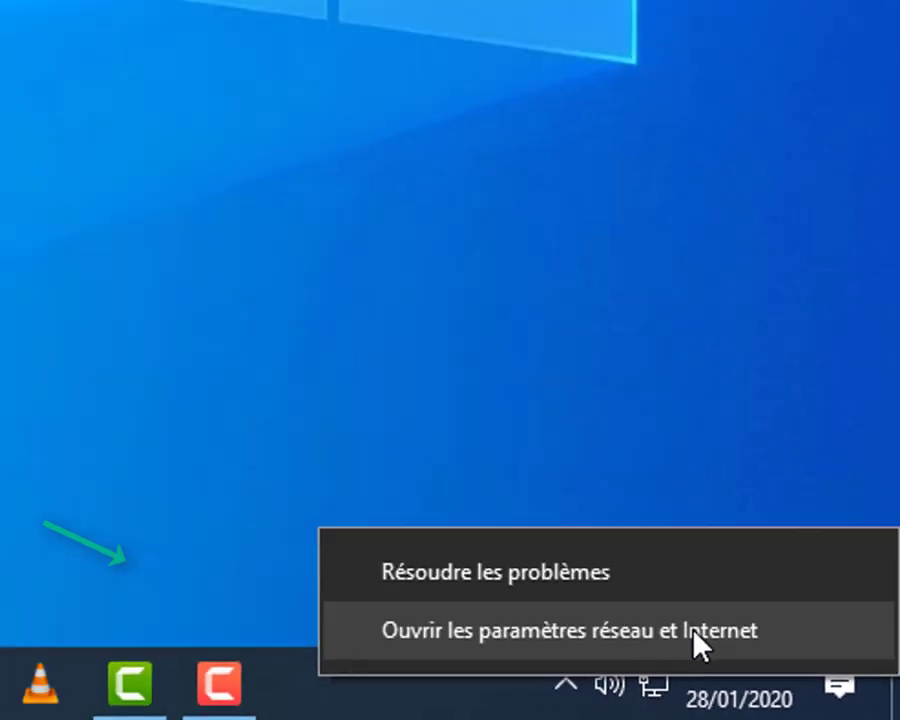
pyautogui.click(597, 600)
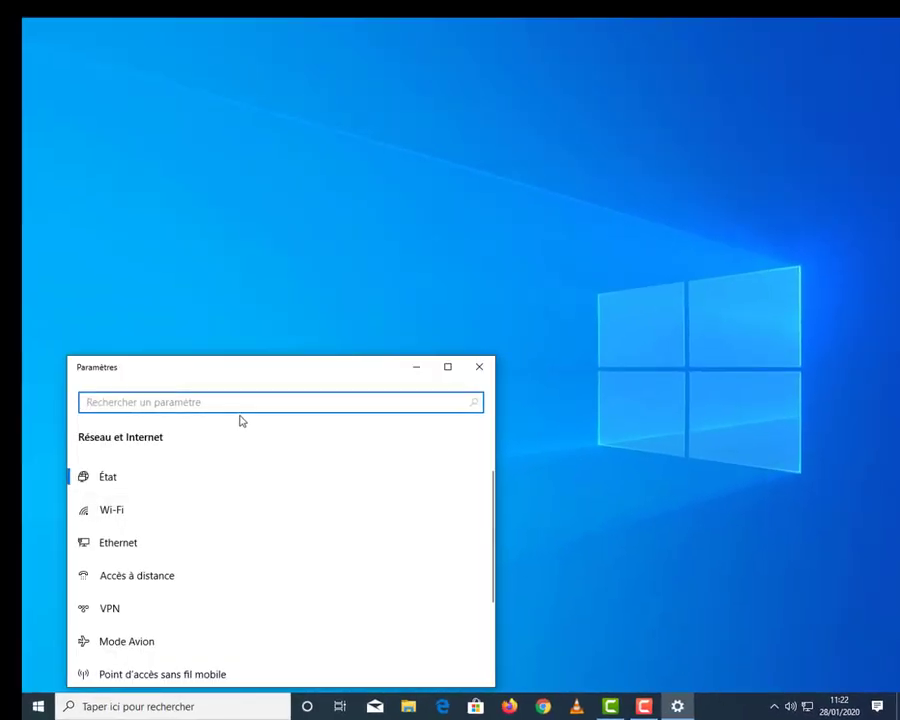
pyautogui.moveTo(233, 378); pyautogui.dragTo(300, 261)
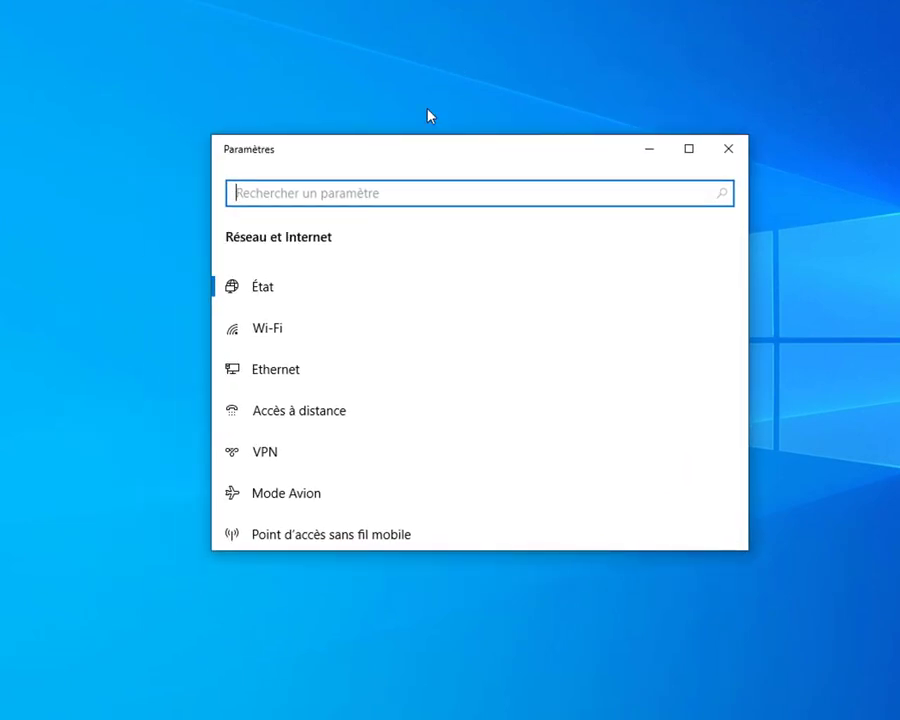
pyautogui.moveTo(504, 155); pyautogui.dragTo(434, 97)
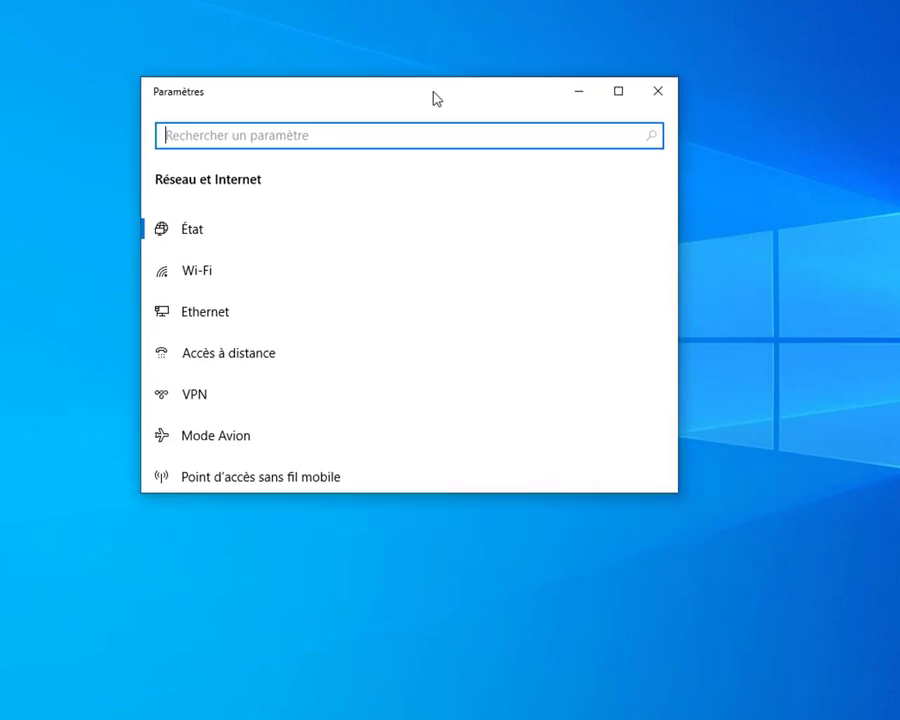
# Check the network profile of the connected Livebox-7F90 Ethernet connection and return to the Ethernet page.
pyautogui.click(224, 314)
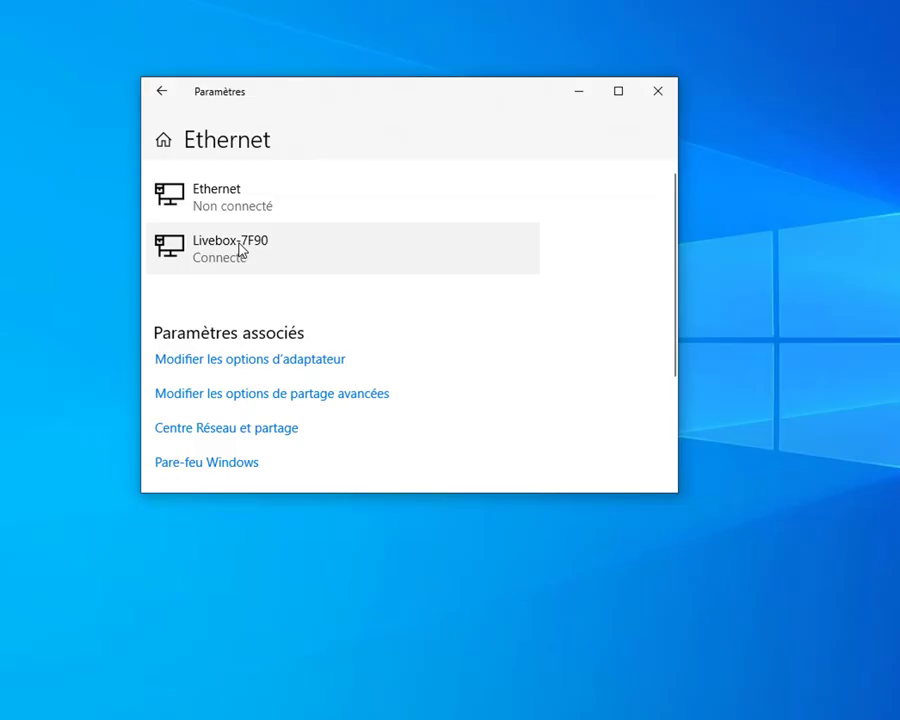
pyautogui.click(240, 250)
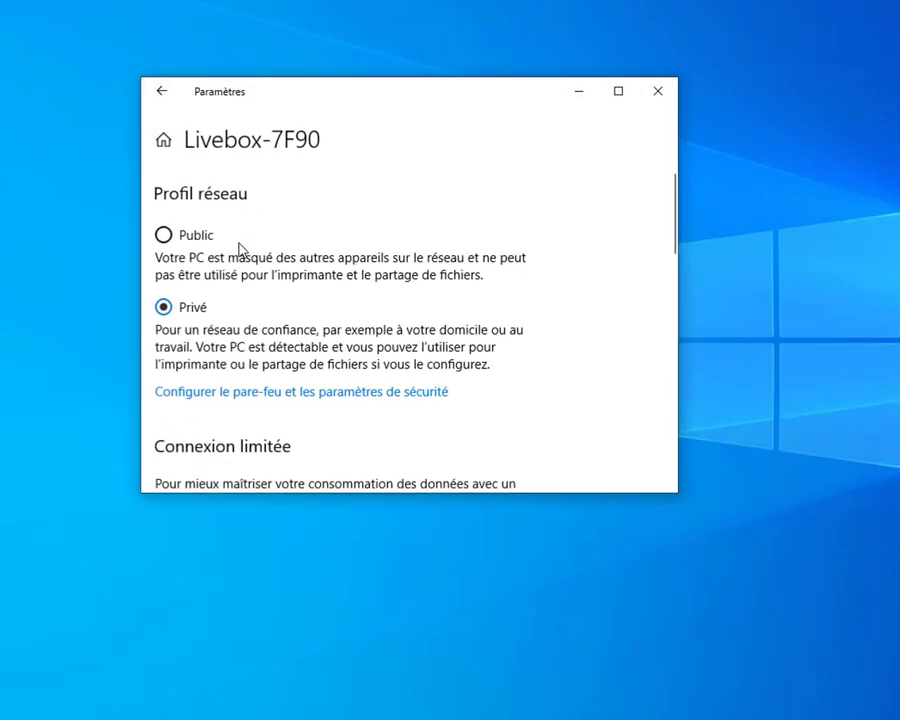
pyautogui.click(163, 96)
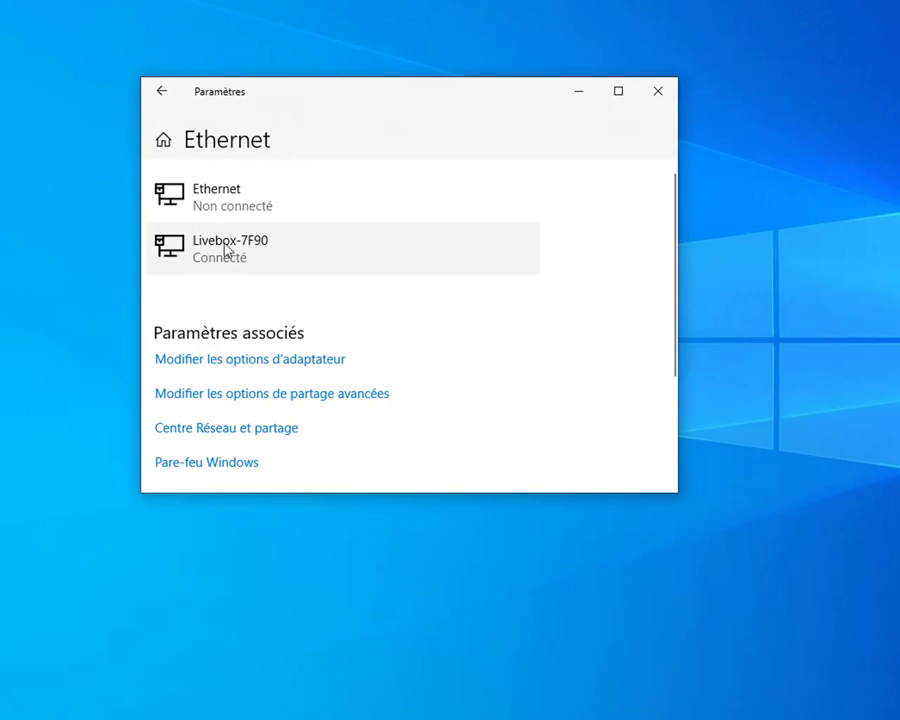
# Go to the network adapter options and open the properties of the Ethernet 2 connection.
pyautogui.click(304, 368)
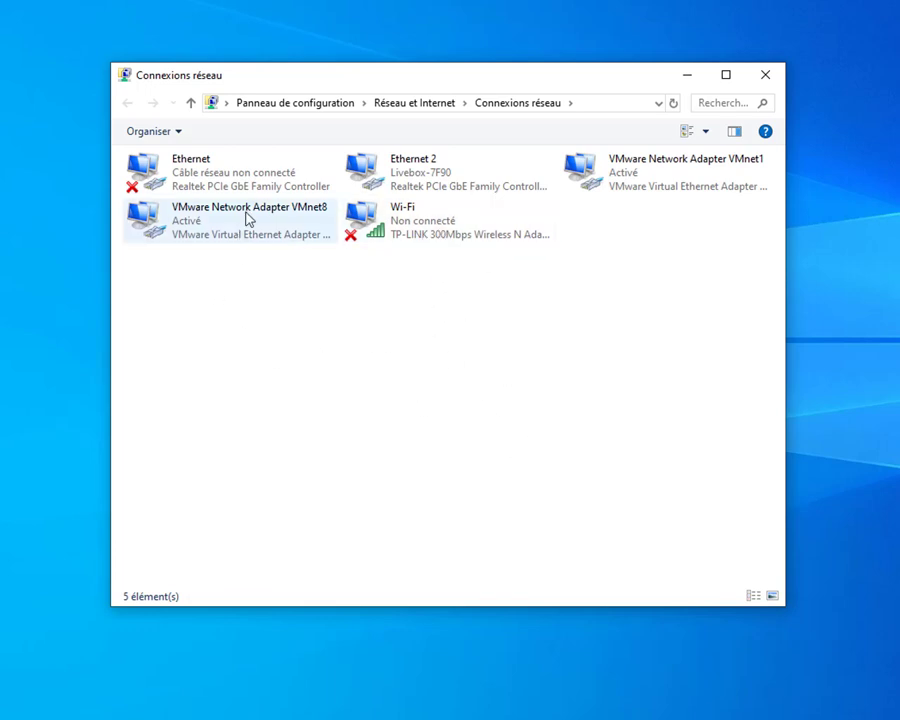
pyautogui.click(425, 180)
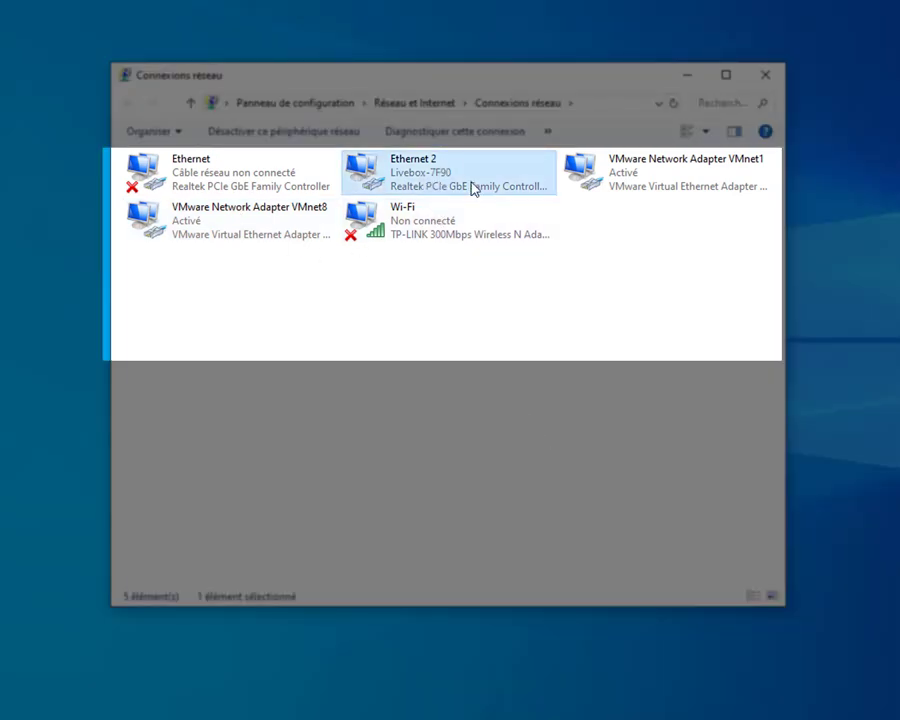
pyautogui.rightClick(438, 171)
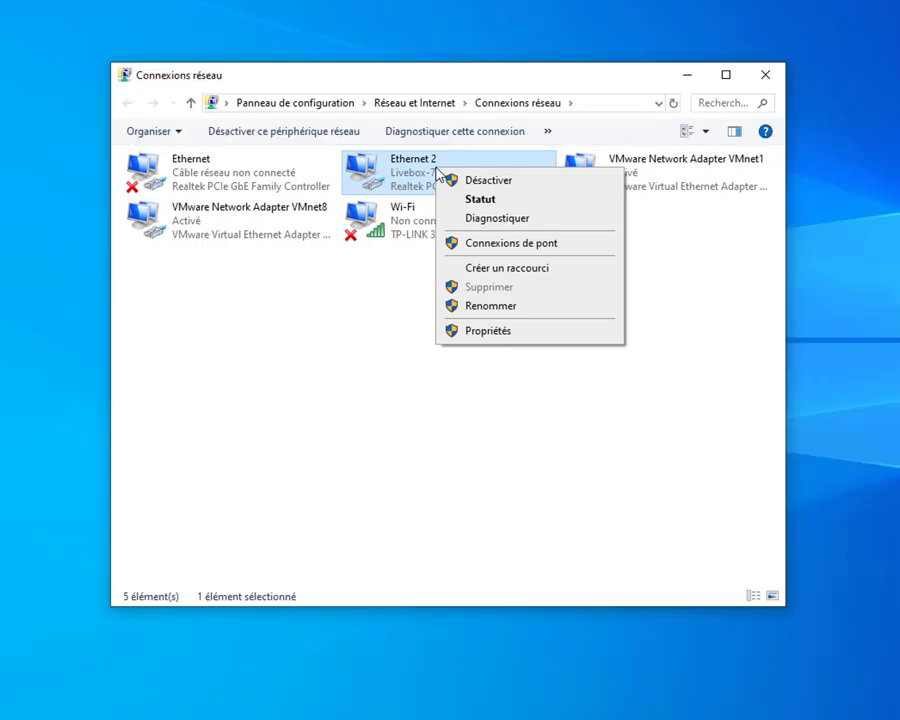
pyautogui.click(535, 334)
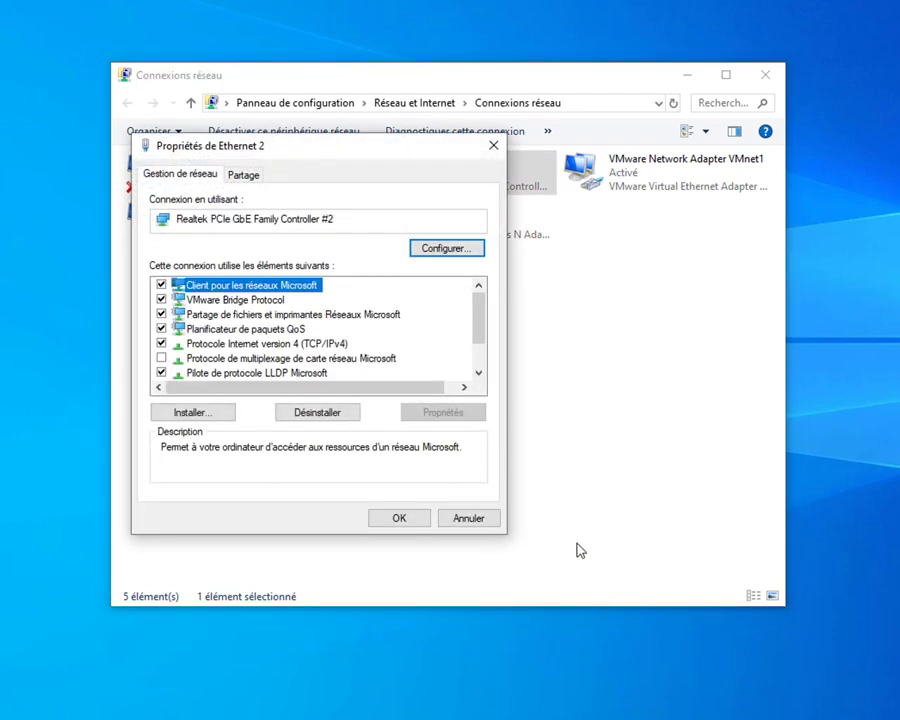
pyautogui.moveTo(265, 155); pyautogui.dragTo(365, 174)
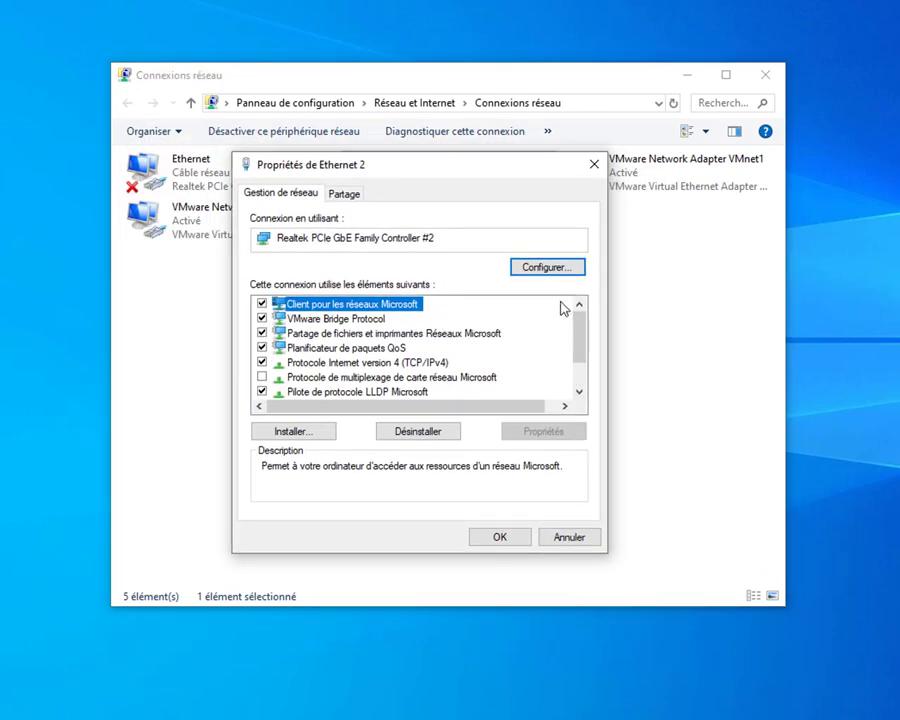
# Open the Realtek PCIe GbE Family Controller #2 configuration and select its advanced property Vitesse & Duplex.
pyautogui.click(545, 273)
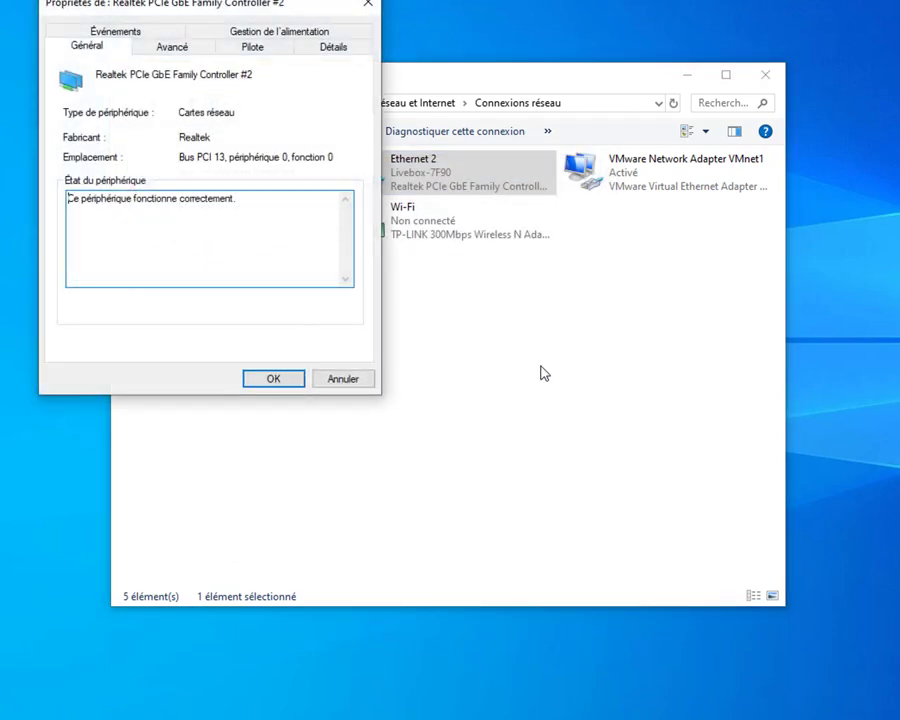
pyautogui.moveTo(238, 9); pyautogui.dragTo(382, 193)
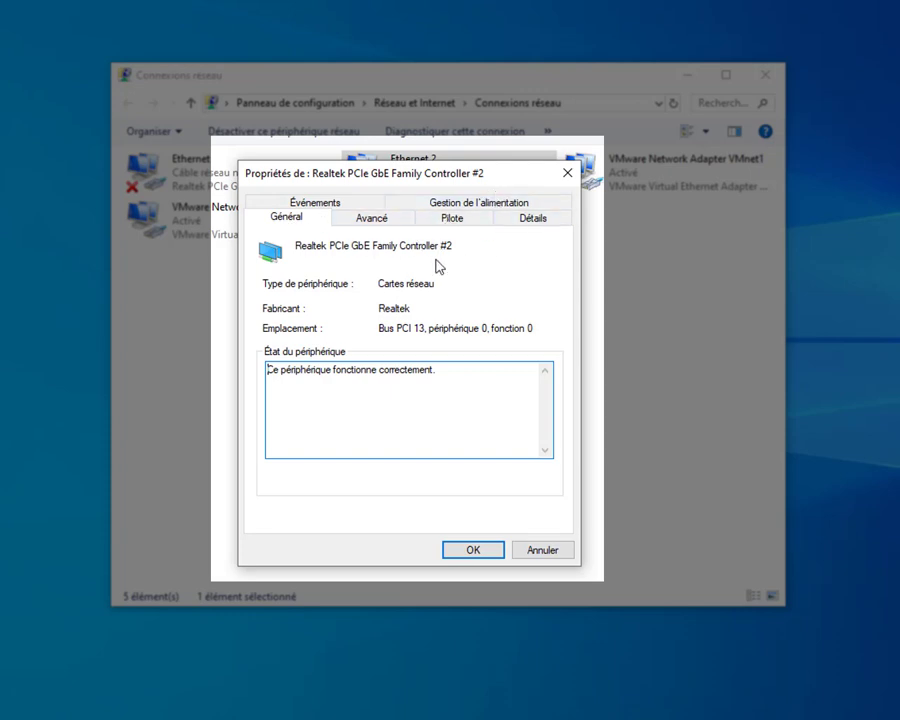
pyautogui.click(380, 224)
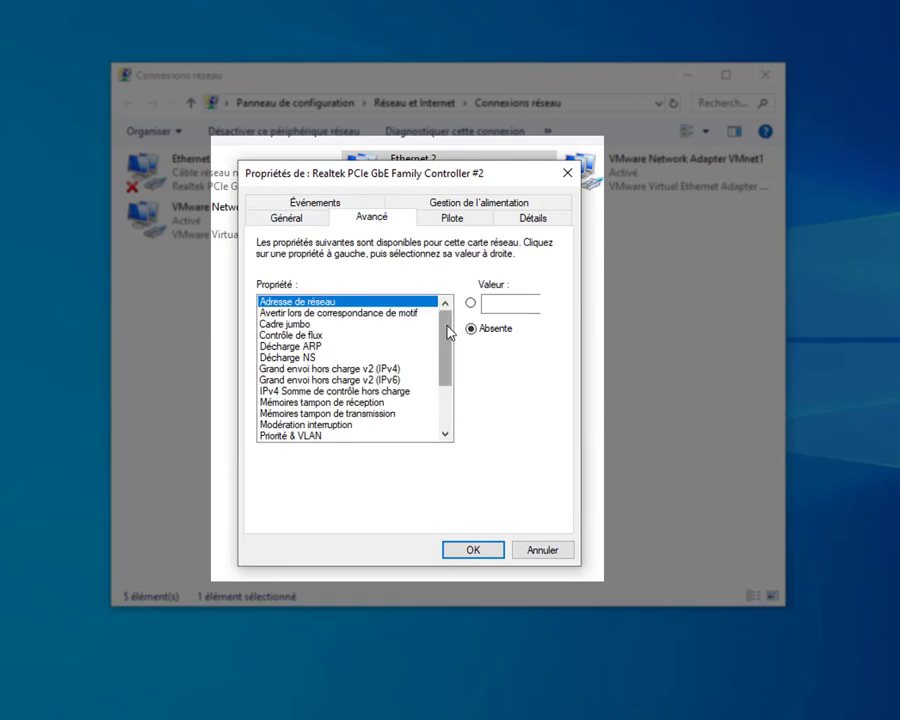
pyautogui.moveTo(447, 333); pyautogui.dragTo(452, 388)
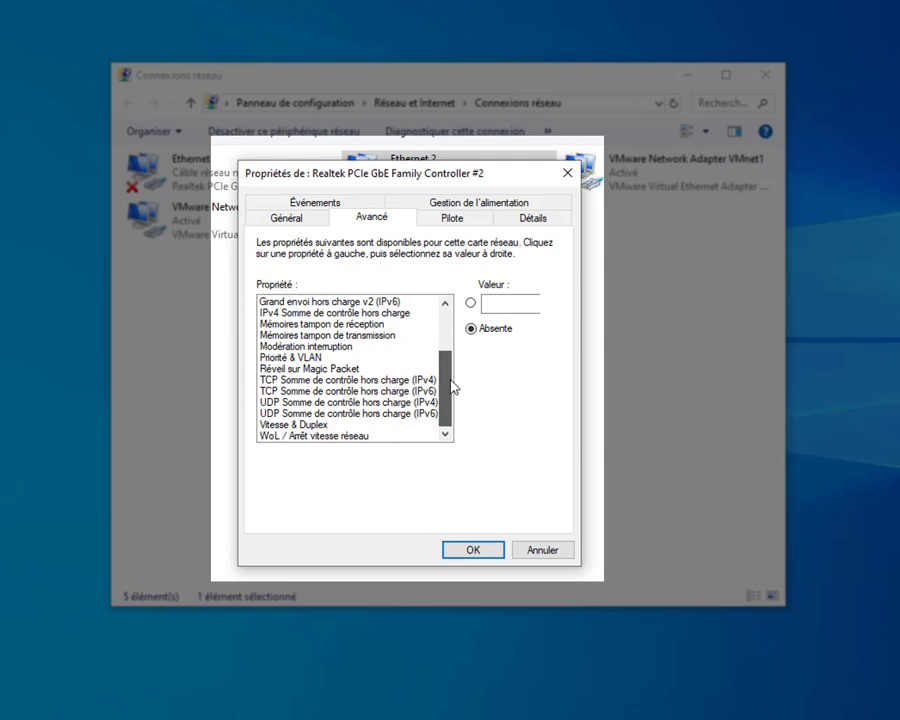
pyautogui.click(320, 428)
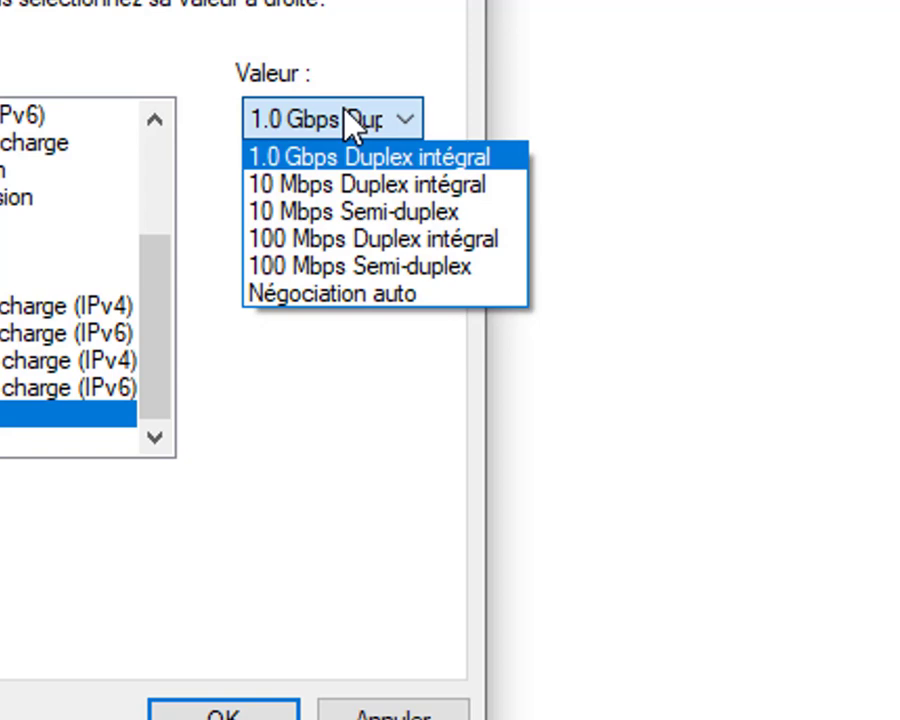
# Switch the Vitesse & Duplex value to Négociation auto and back to 1.0 Gbps Duplex intégral.
pyautogui.click(400, 296)
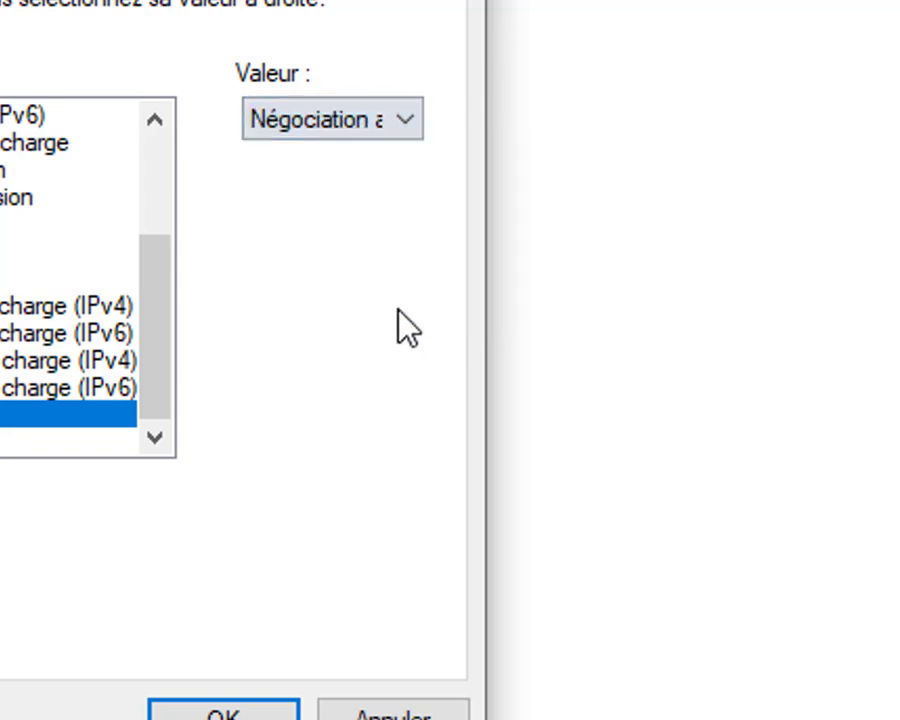
pyautogui.click(333, 130)
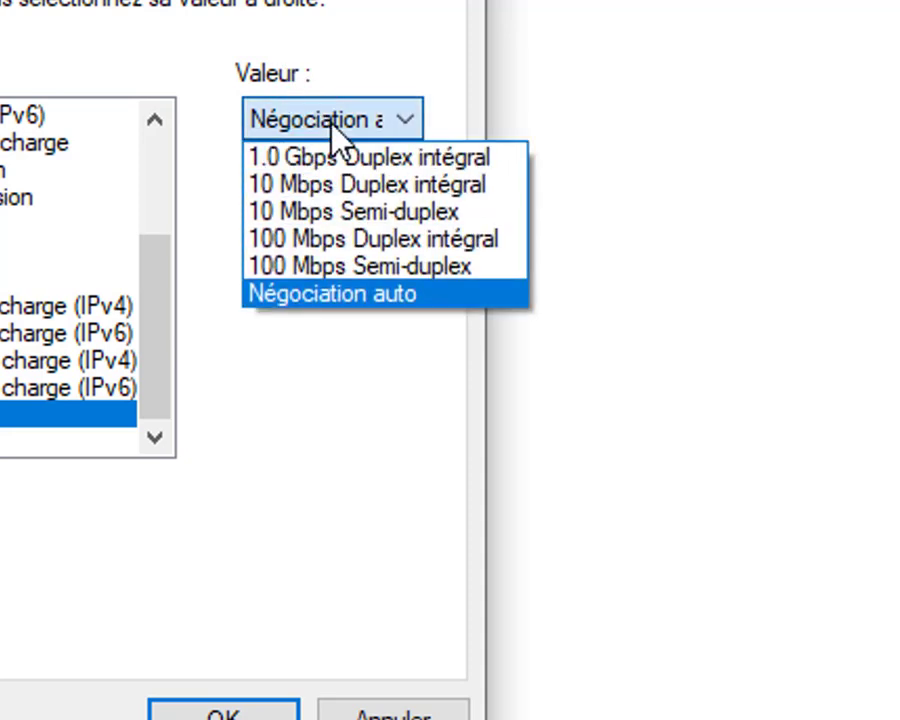
pyautogui.click(378, 170)
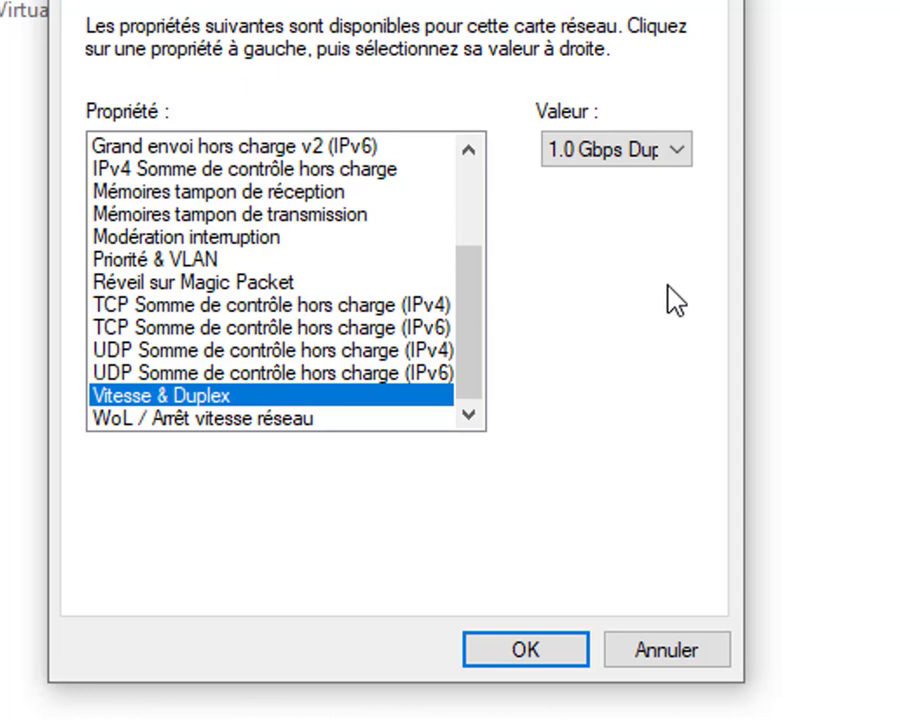
# Review the available speed values, confirm the adapter properties, and close the network connections and settings windows.
pyautogui.click(610, 155)
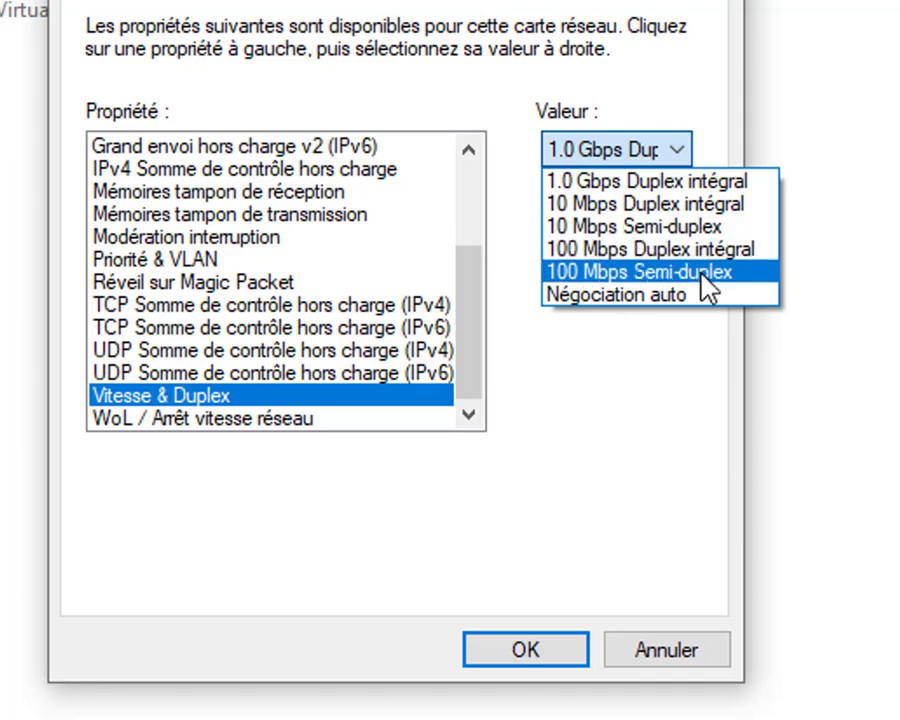
pyautogui.click(680, 527)
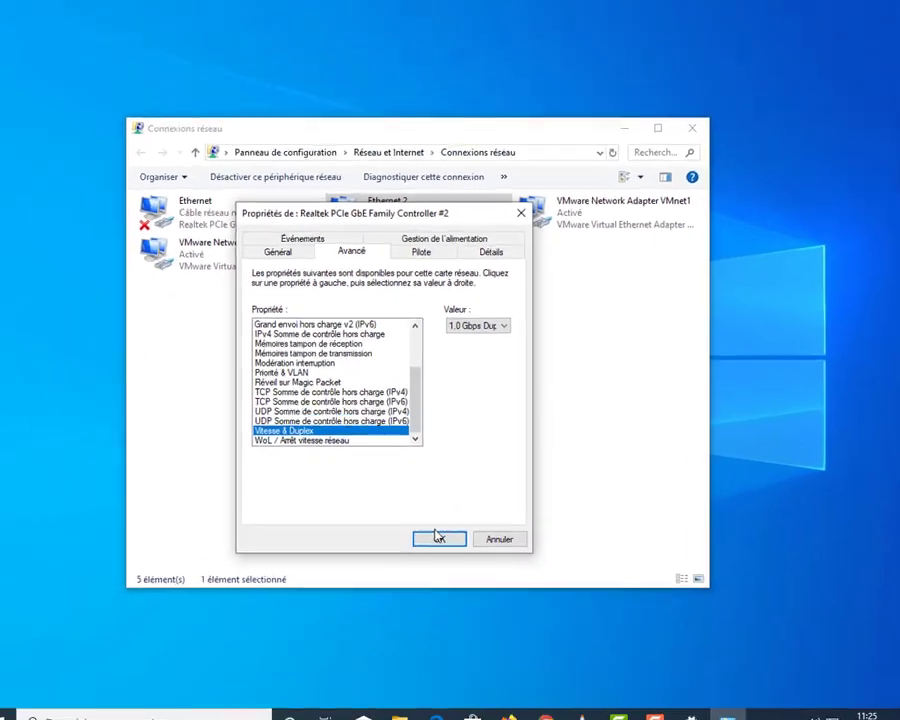
pyautogui.click(438, 537)
pyautogui.click(690, 129)
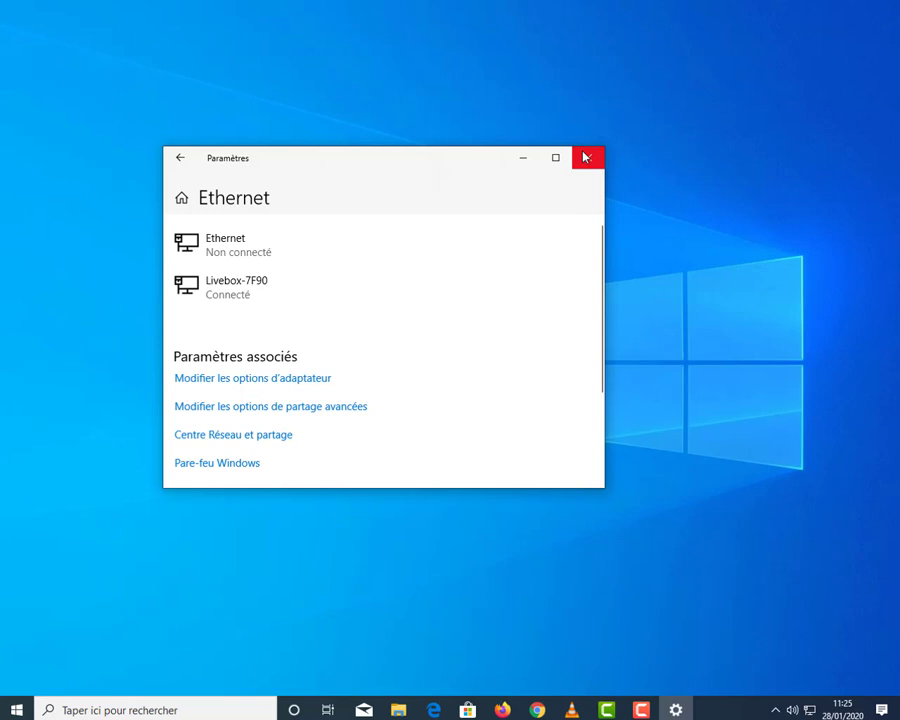
pyautogui.click(586, 157)
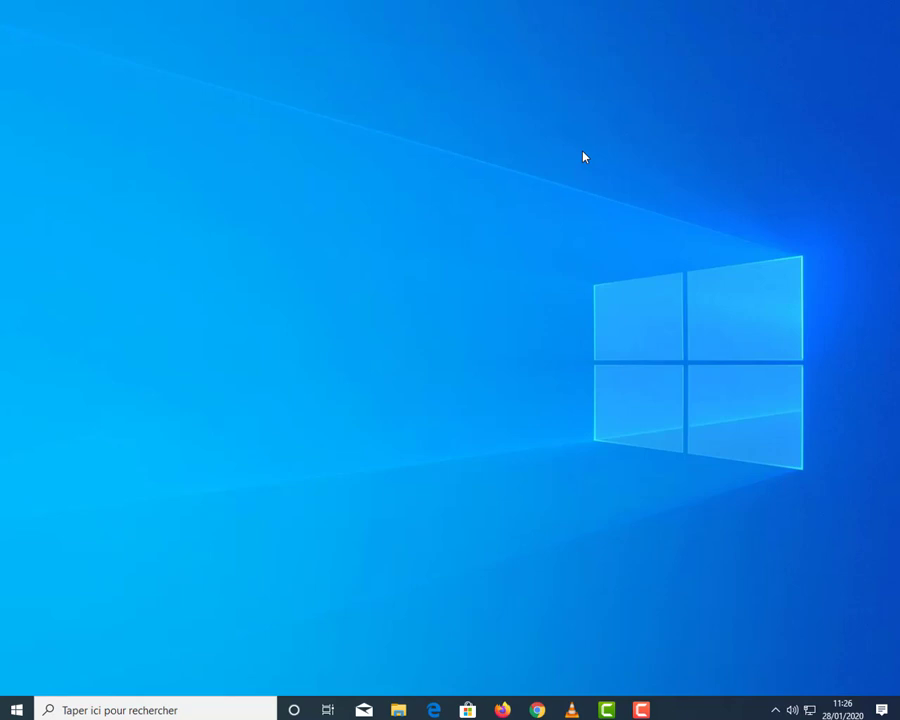
# Switch to Google Chrome and search the web for speedtest.
pyautogui.click(537, 709)
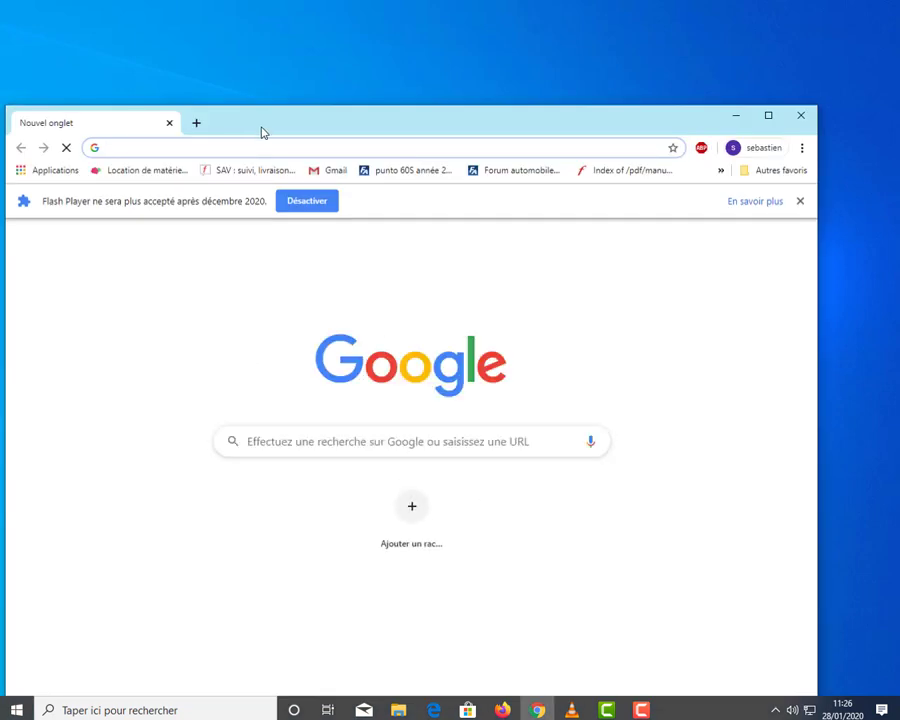
pyautogui.moveTo(261, 131); pyautogui.dragTo(317, 81)
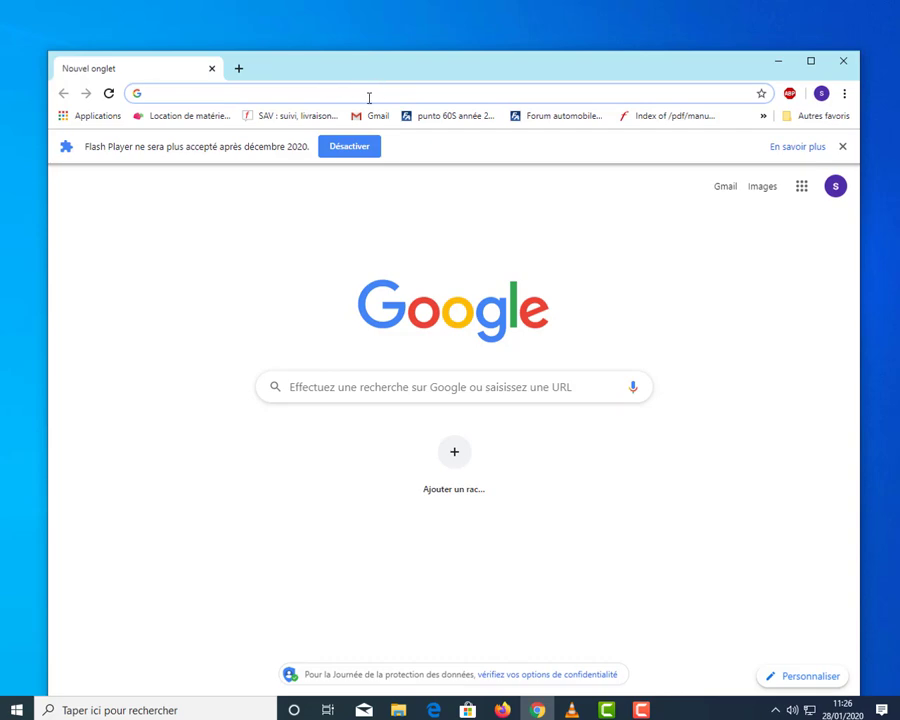
pyautogui.write('sppe')
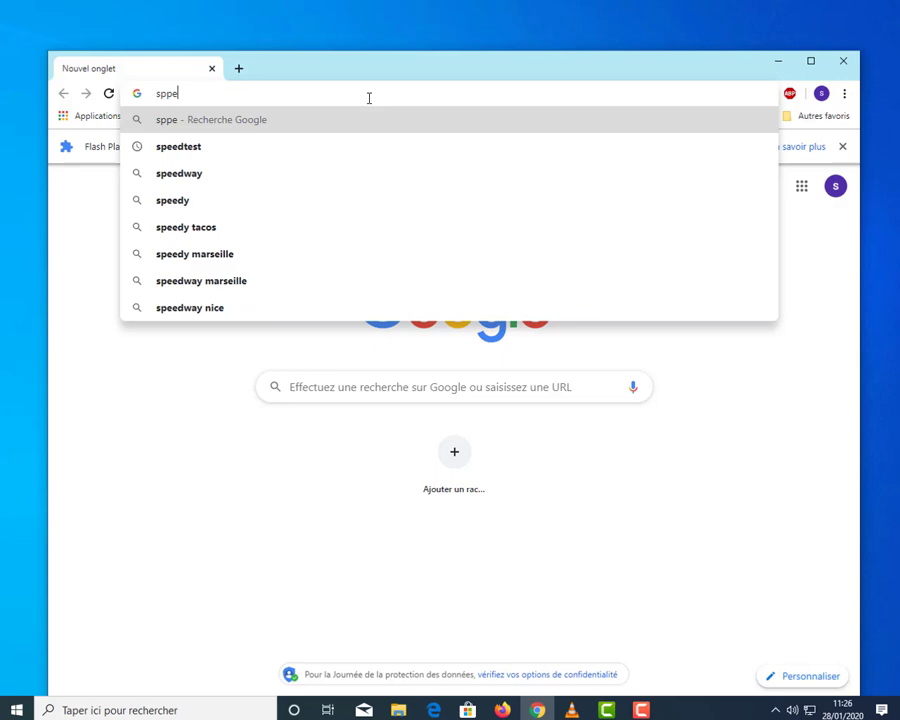
pyautogui.press('Down')
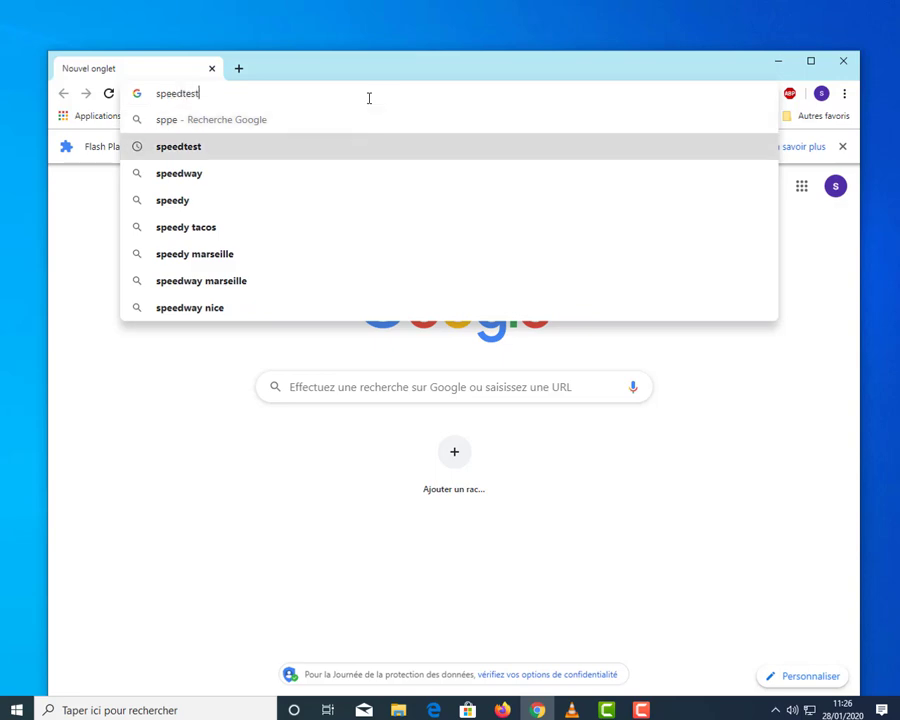
pyautogui.press('Return')
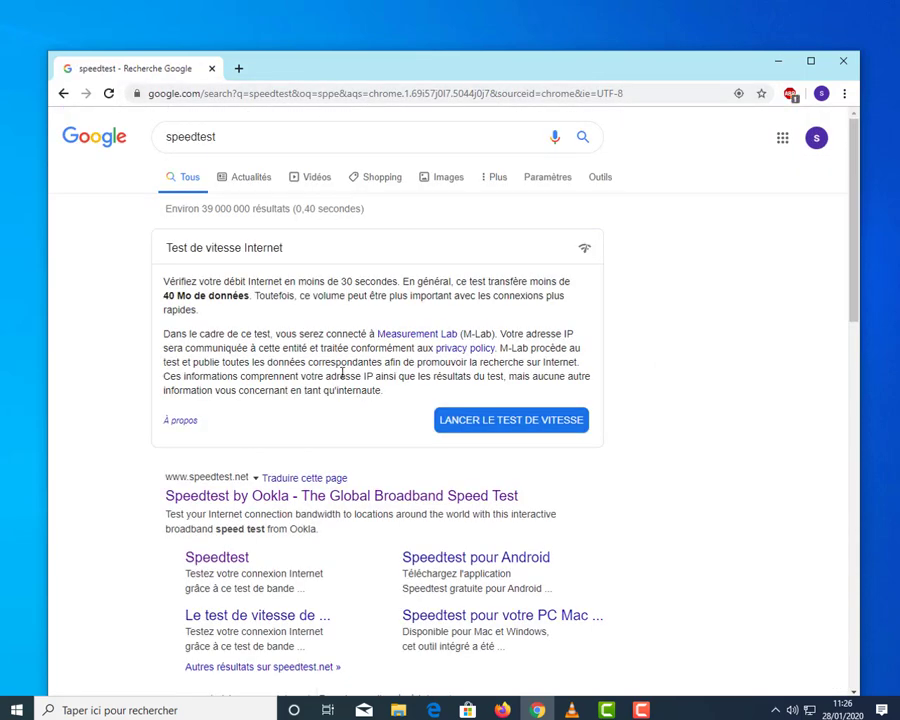
# Open the Speedtest by Ookla site from the results and start a speed test in the maximized window.
pyautogui.scroll(-1, 355, 342)
pyautogui.scroll(-1, 355, 342)
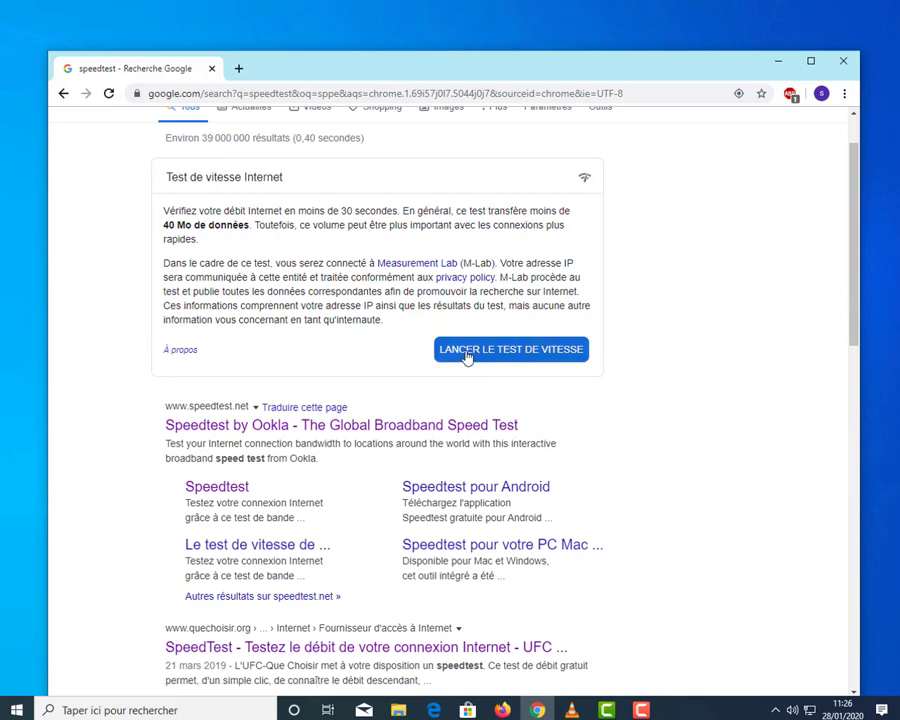
pyautogui.scroll(2, 467, 357)
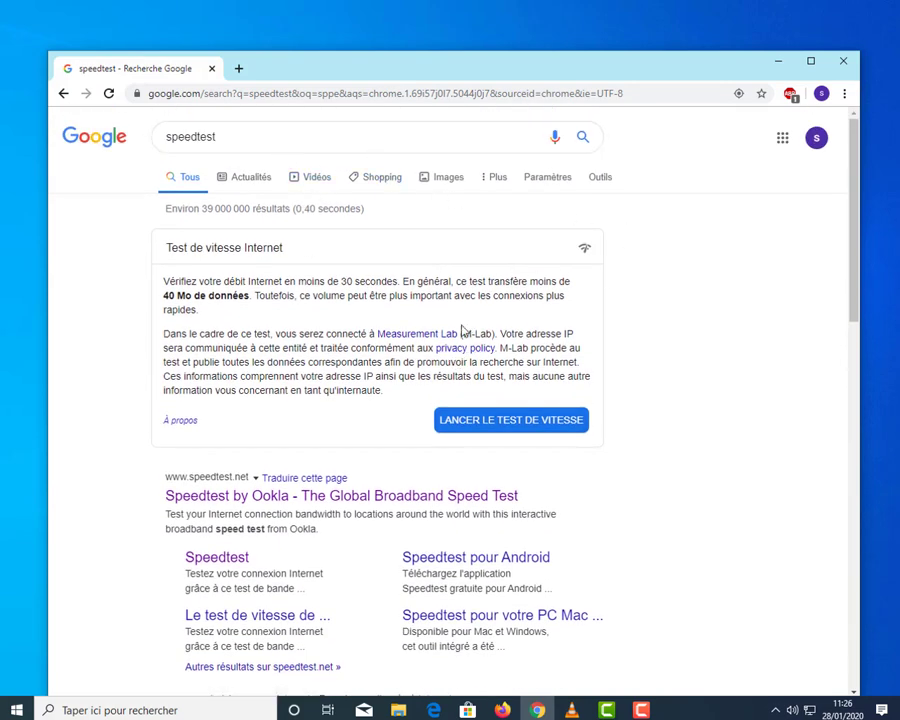
pyautogui.scroll(-1, 430, 410)
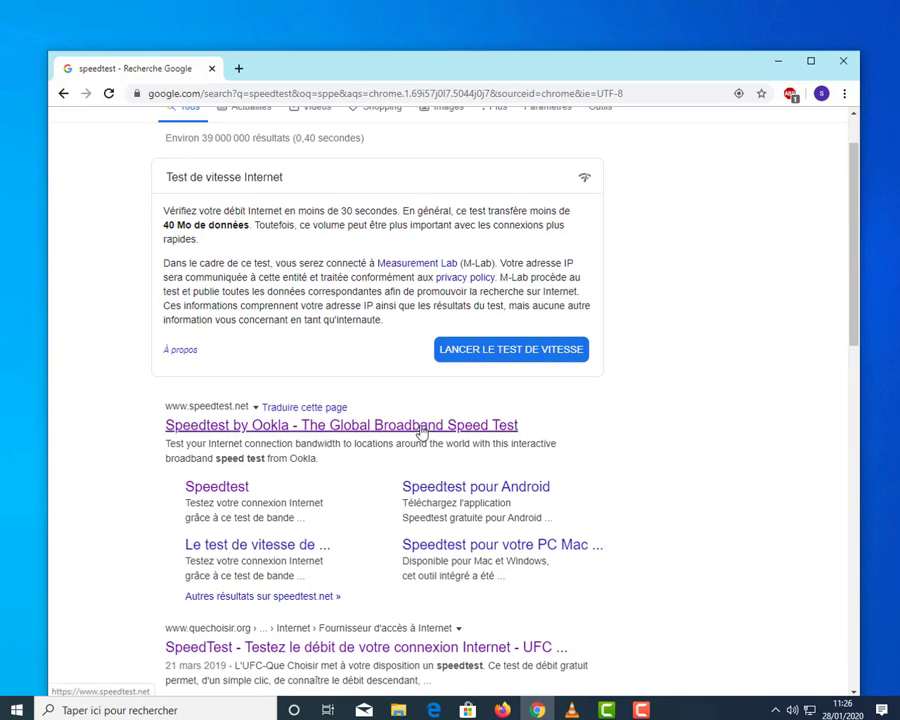
pyautogui.click(421, 428)
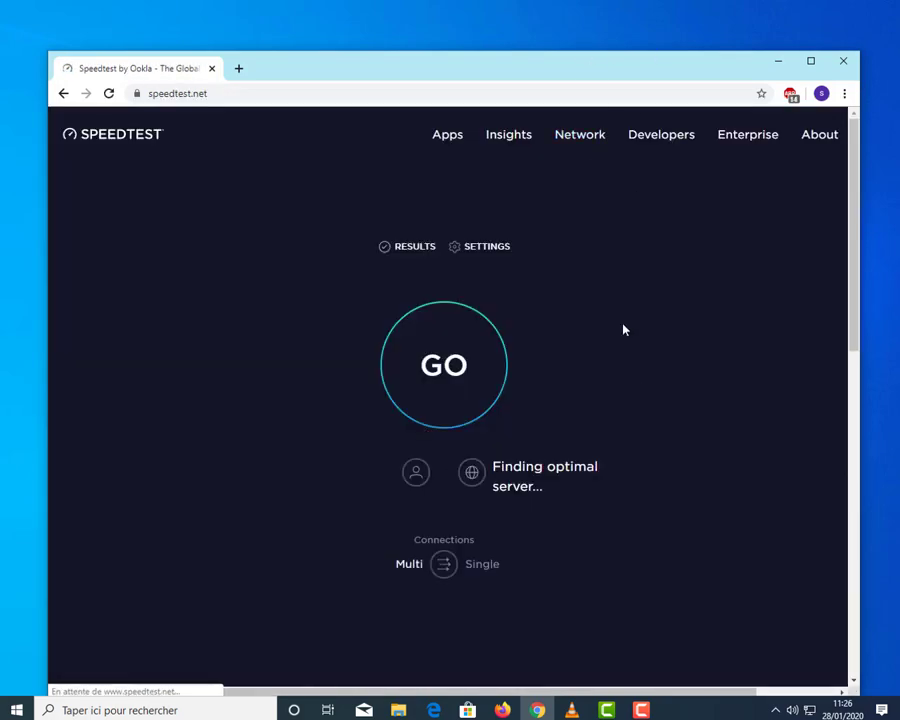
pyautogui.click(811, 61)
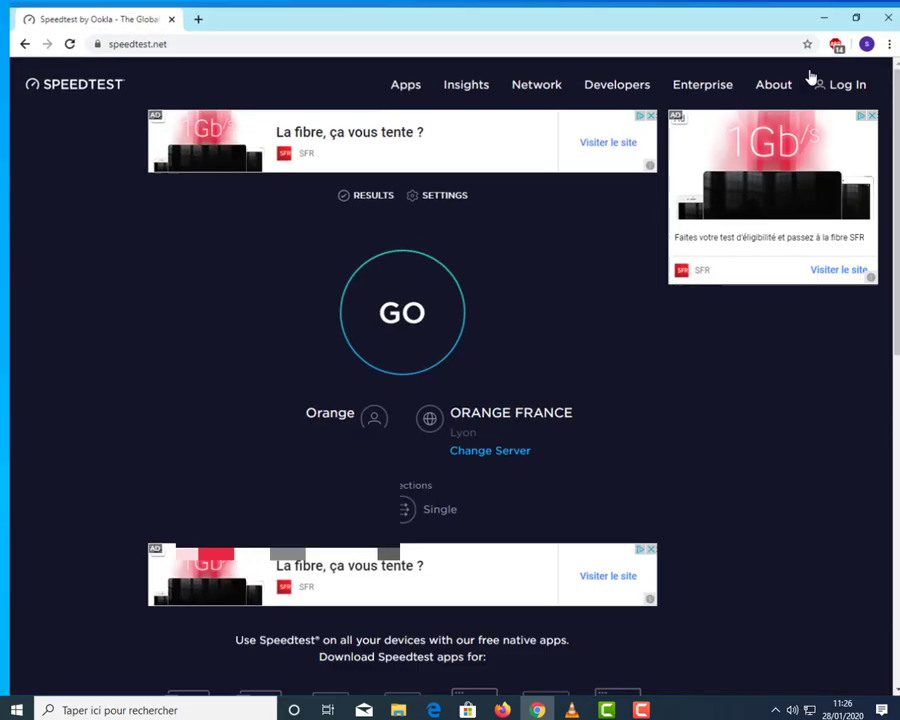
pyautogui.click(415, 302)
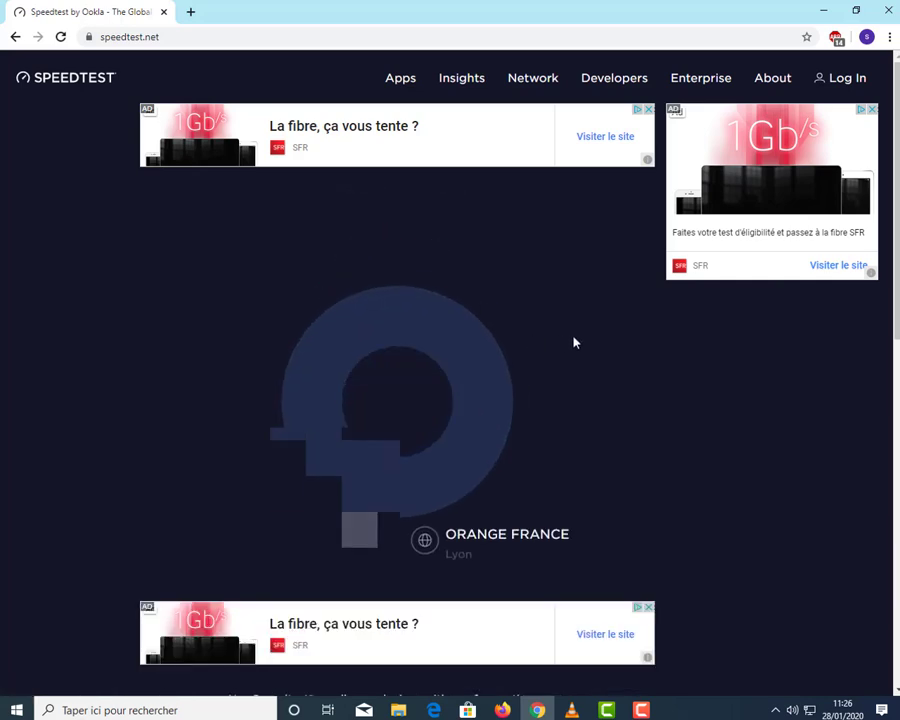